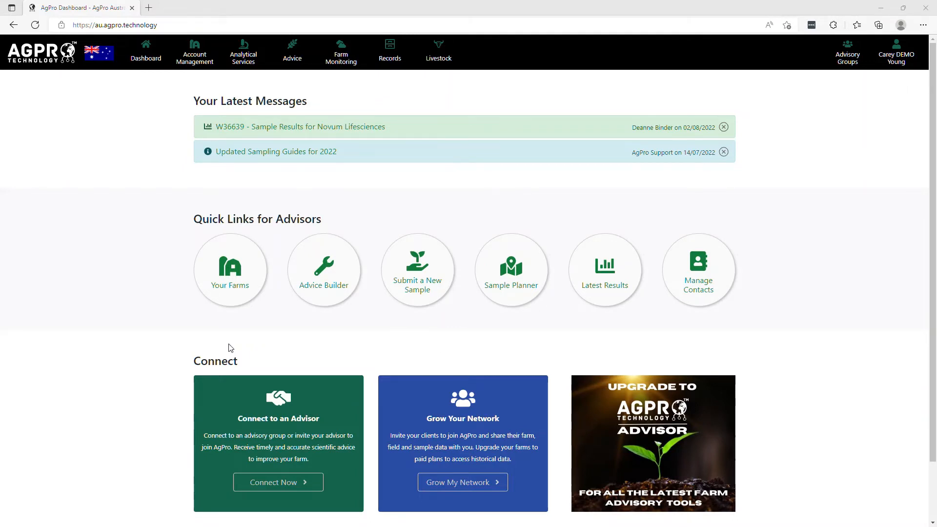
# Step: Start a new sample submission and choose AgPro Demo Farm from the existing farms
pyautogui.click(247, 58)
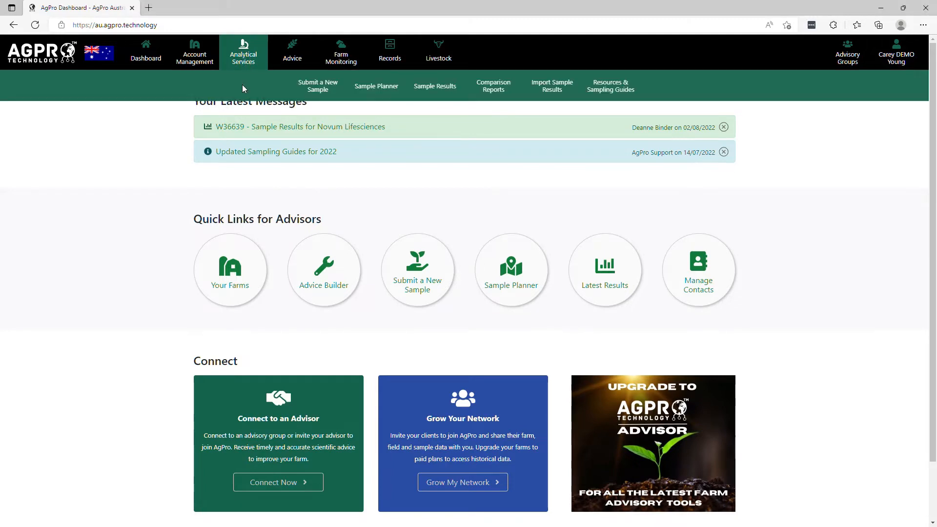
pyautogui.click(248, 59)
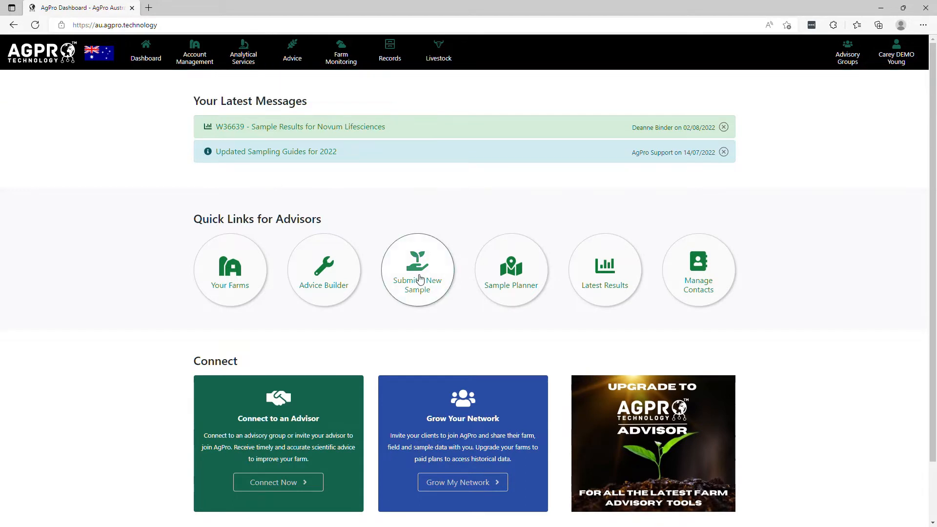
pyautogui.click(420, 279)
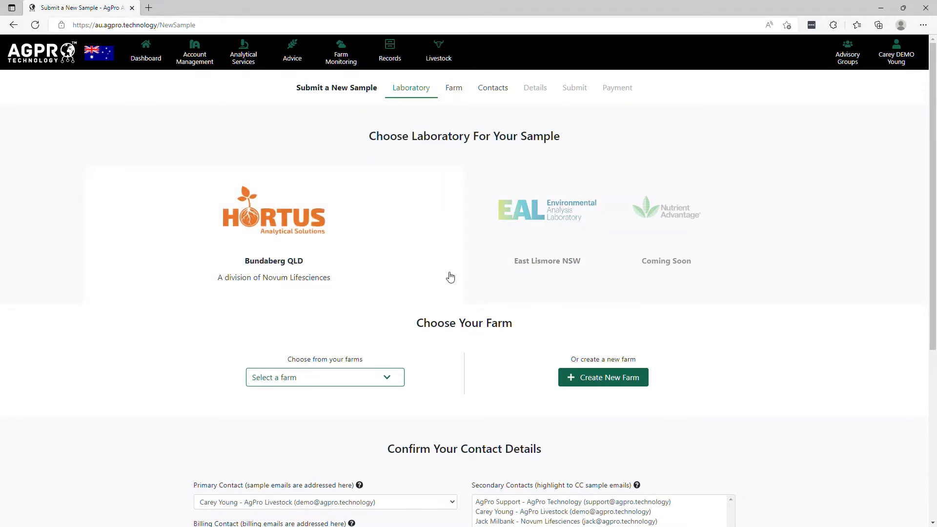
pyautogui.scroll(-2, 449, 349)
pyautogui.click(375, 306)
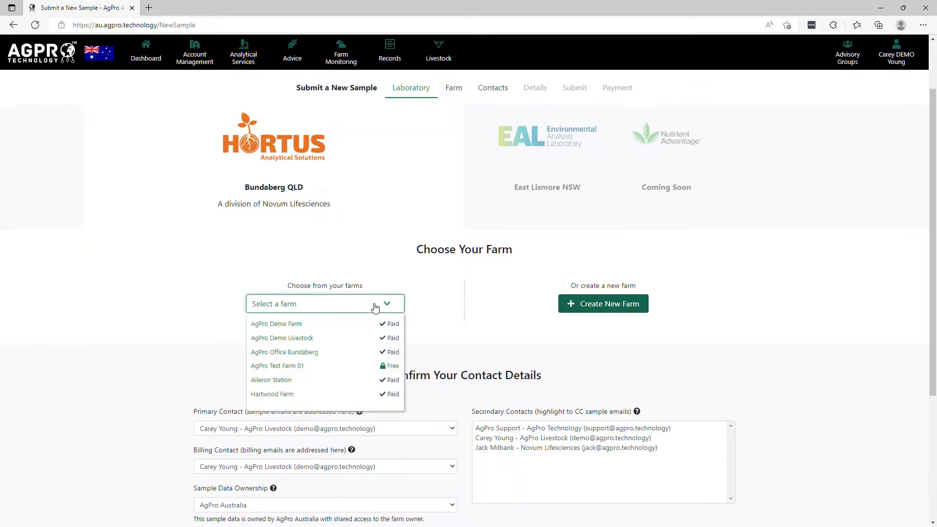
pyautogui.click(287, 326)
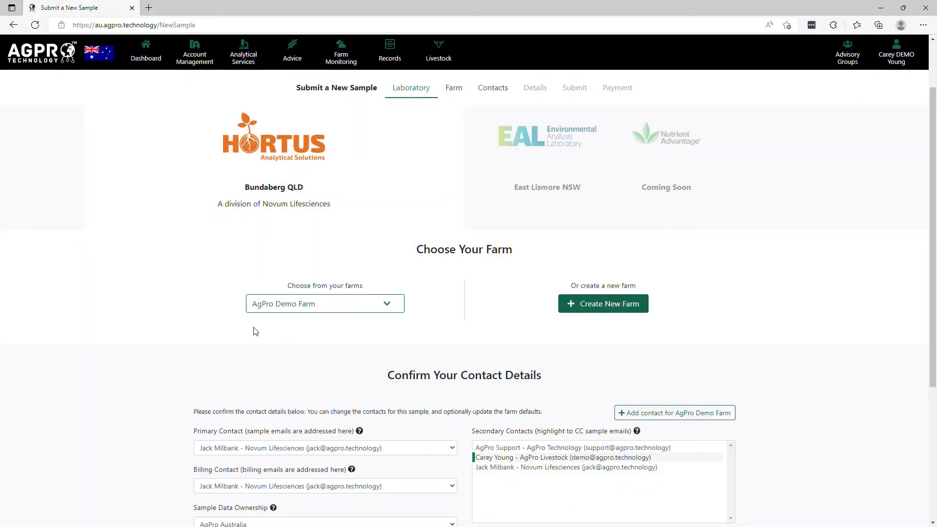
# Step: Review the primary, billing and secondary contacts and the sample data ownership, and continue to the sample details
pyautogui.scroll(-4, 156, 300)
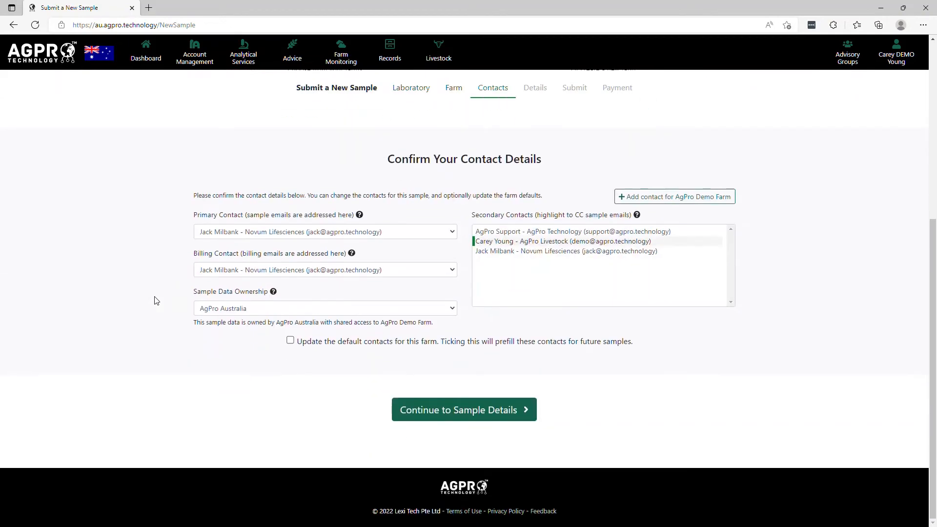
pyautogui.moveTo(199, 219)
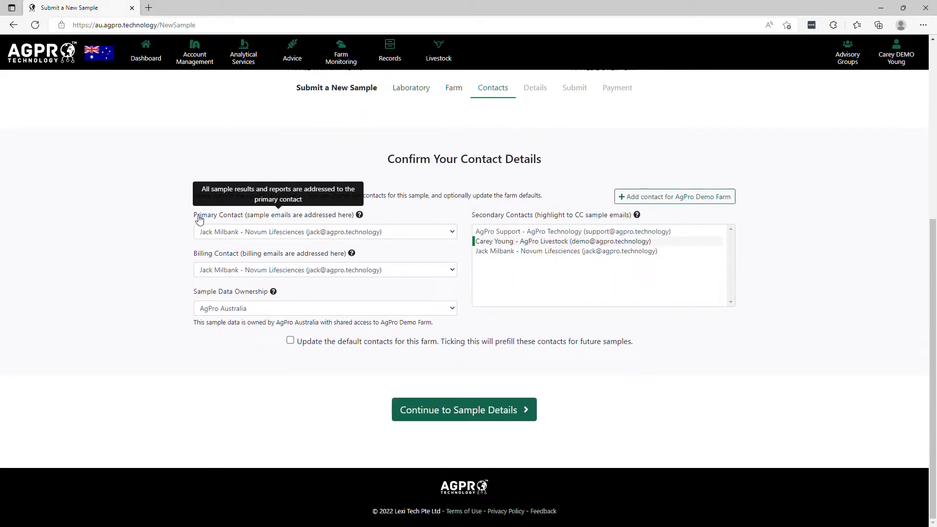
pyautogui.moveTo(204, 258)
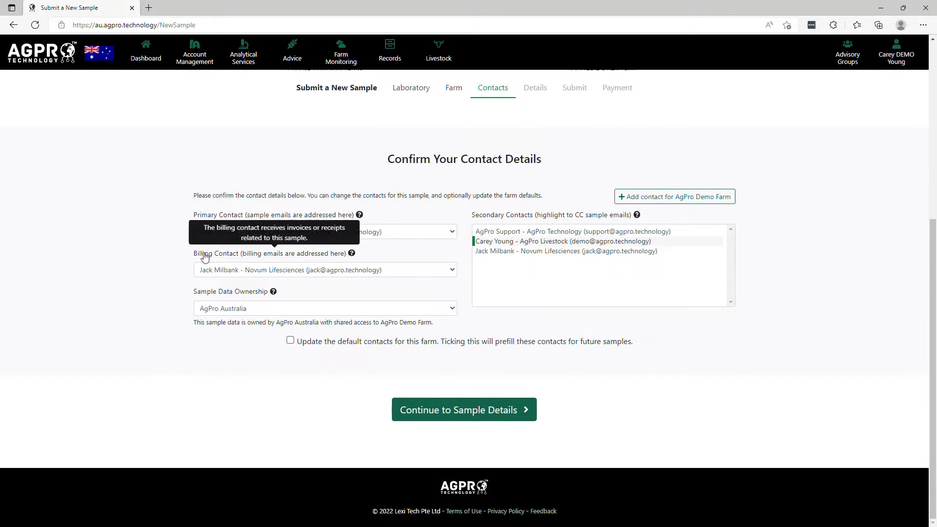
pyautogui.moveTo(494, 221)
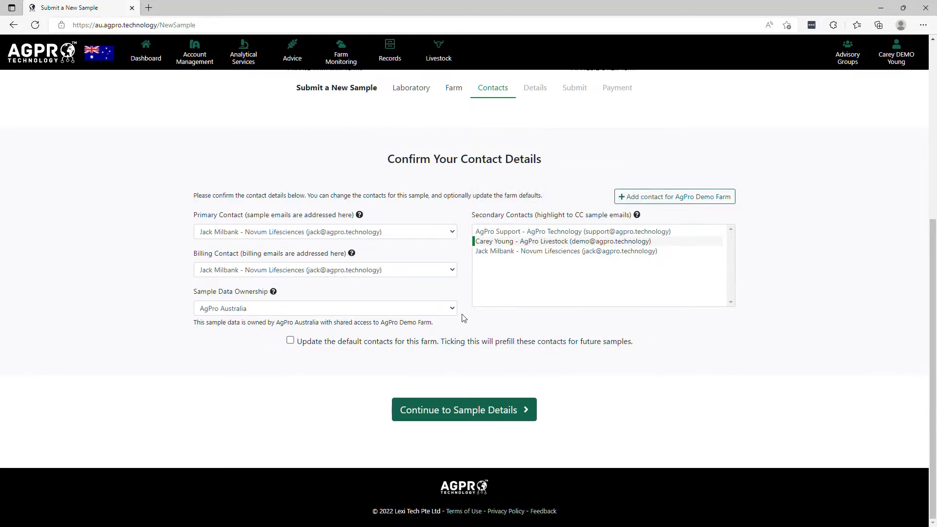
pyautogui.click(266, 313)
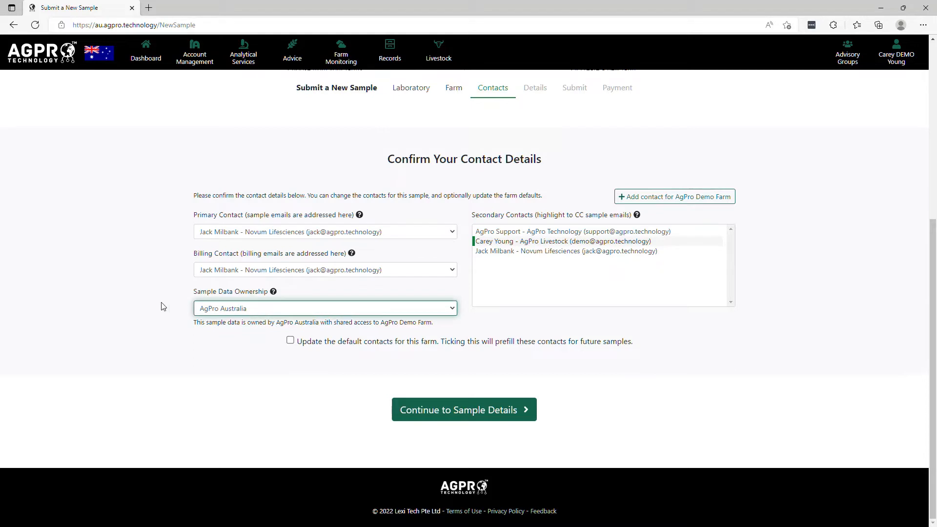
pyautogui.click(133, 304)
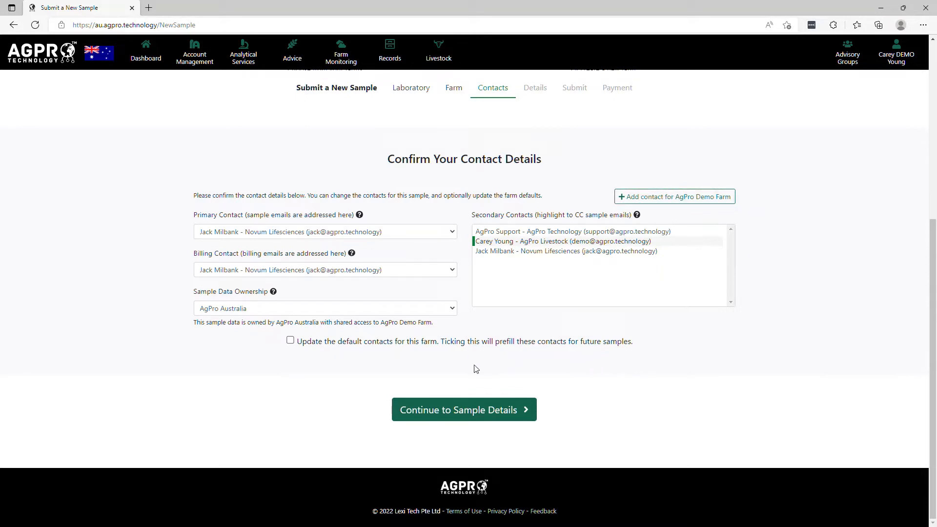
pyautogui.click(472, 414)
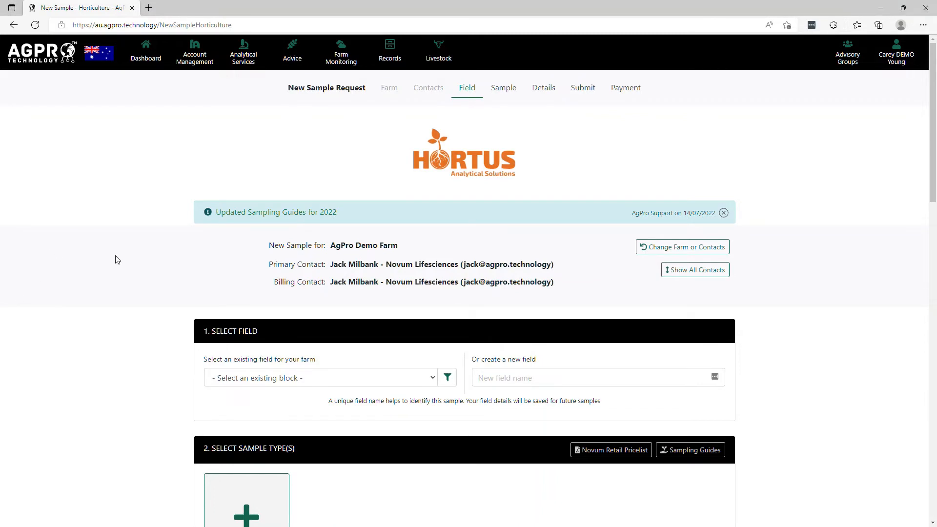
# Step: Create a new field named Test Field 01 for the sample
pyautogui.click(281, 382)
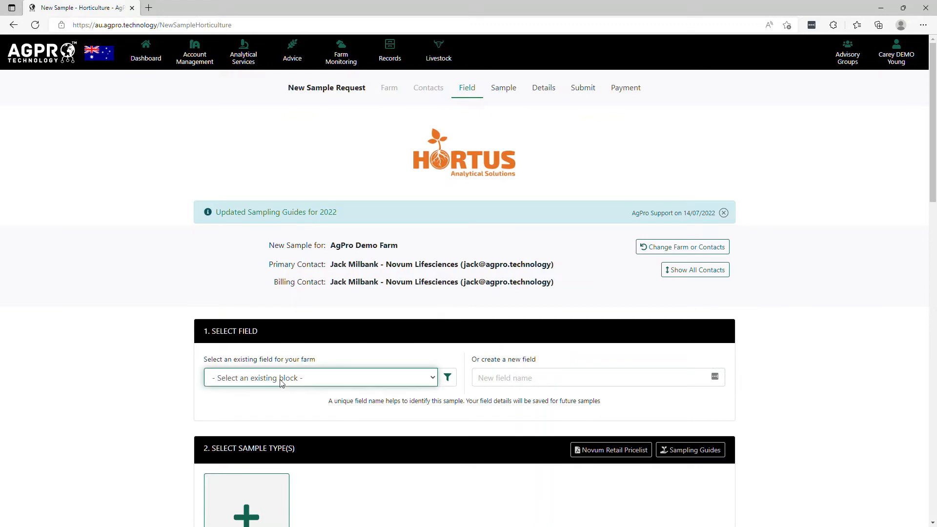
pyautogui.click(307, 332)
pyautogui.click(516, 383)
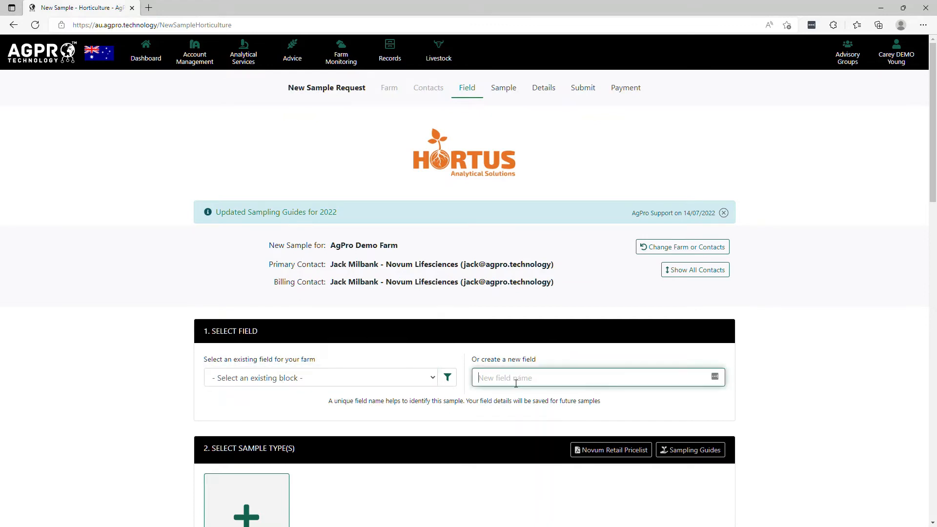
pyautogui.write('Test Field 01')
pyautogui.click(139, 409)
# Step: Add the SAP1 Basic Sap test to the sample request
pyautogui.scroll(-5, 138, 409)
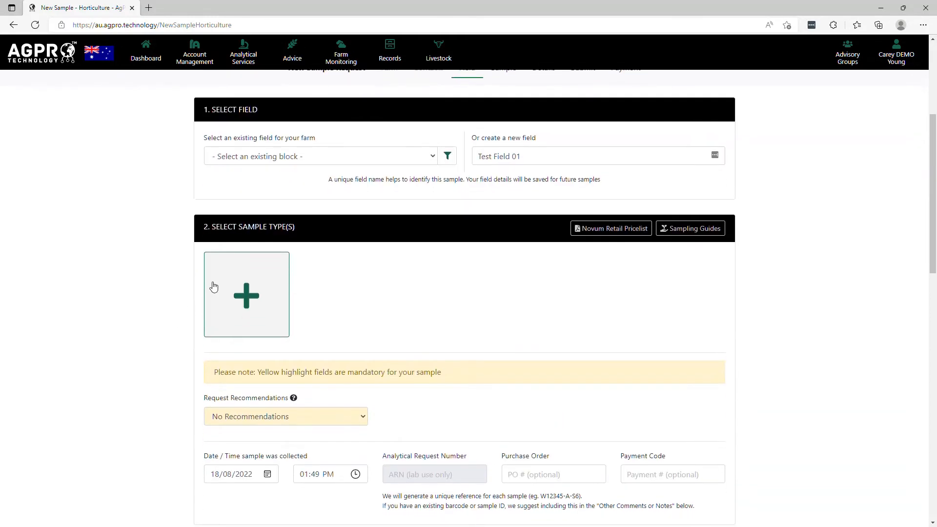
pyautogui.click(243, 286)
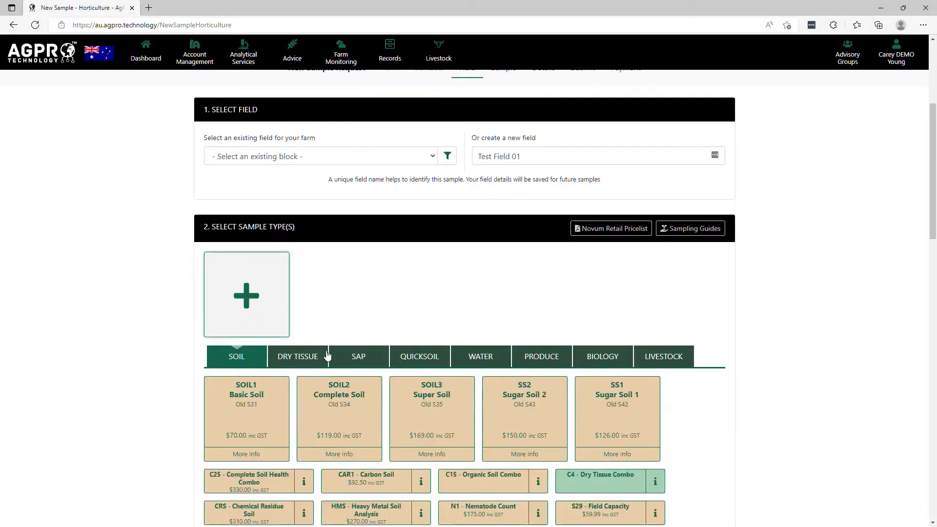
pyautogui.click(363, 355)
pyautogui.scroll(-3, 263, 371)
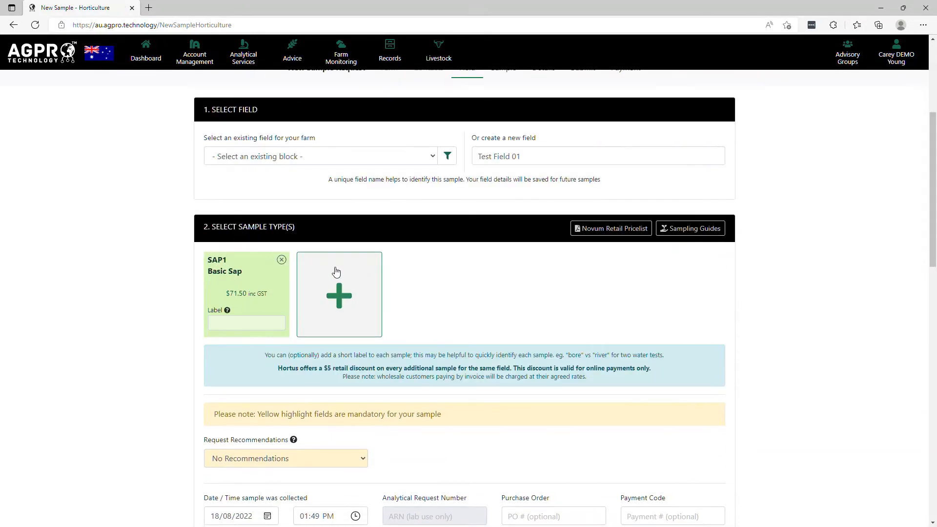
# Step: Add the IW1 Irrigation Water test to the request and label it Bore
pyautogui.click(351, 297)
pyautogui.click(479, 355)
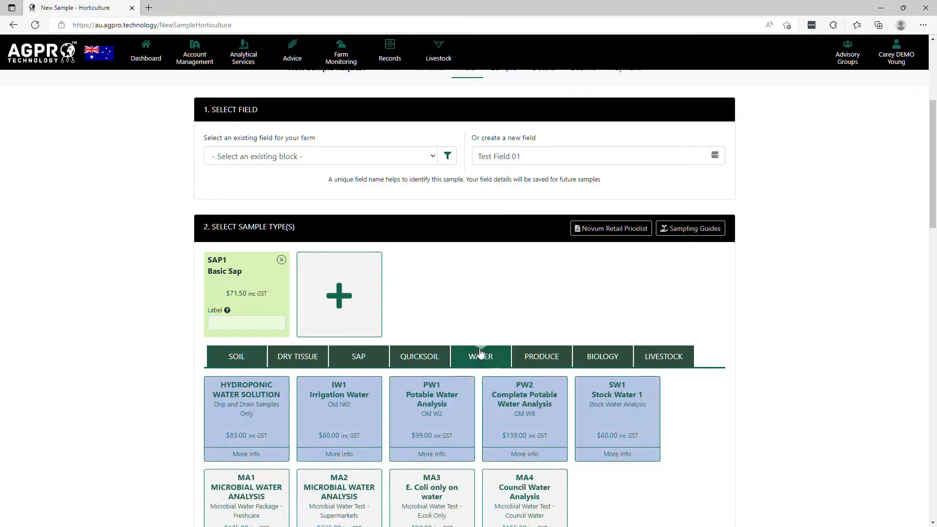
pyautogui.click(357, 398)
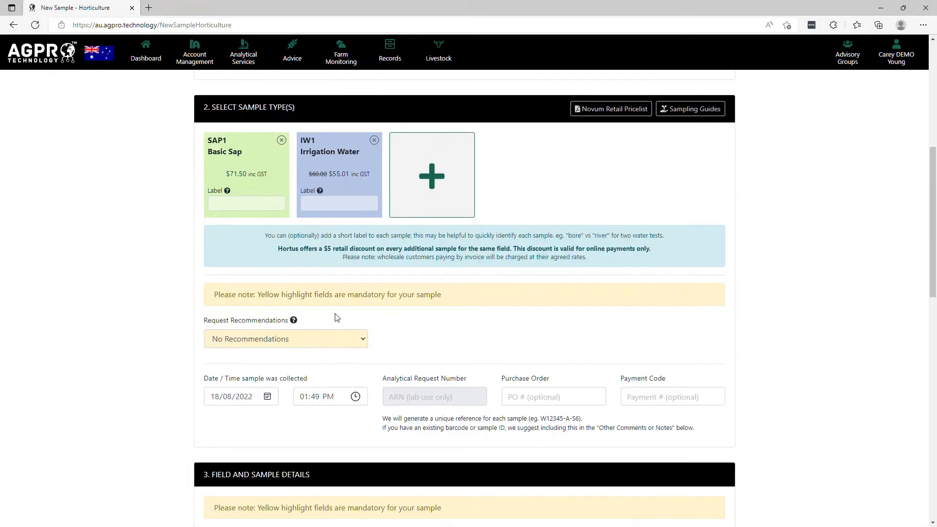
pyautogui.click(332, 212)
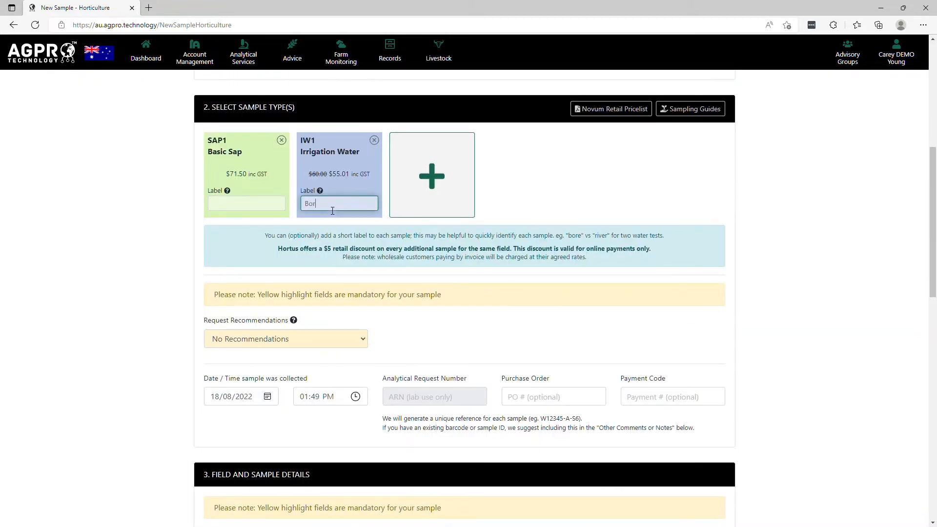
pyautogui.click(160, 250)
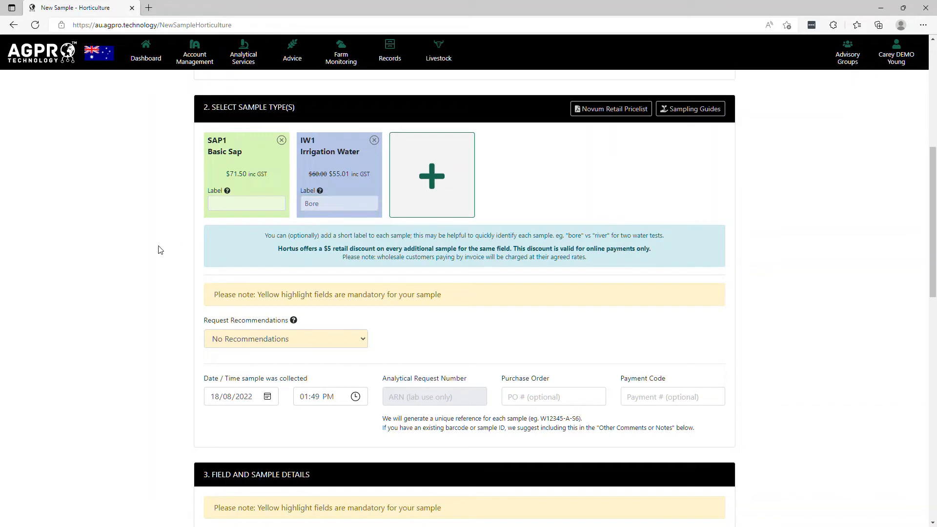
# Step: Read the Avocado sap sampling guide from the sampling resources and return to the sample form
pyautogui.click(709, 113)
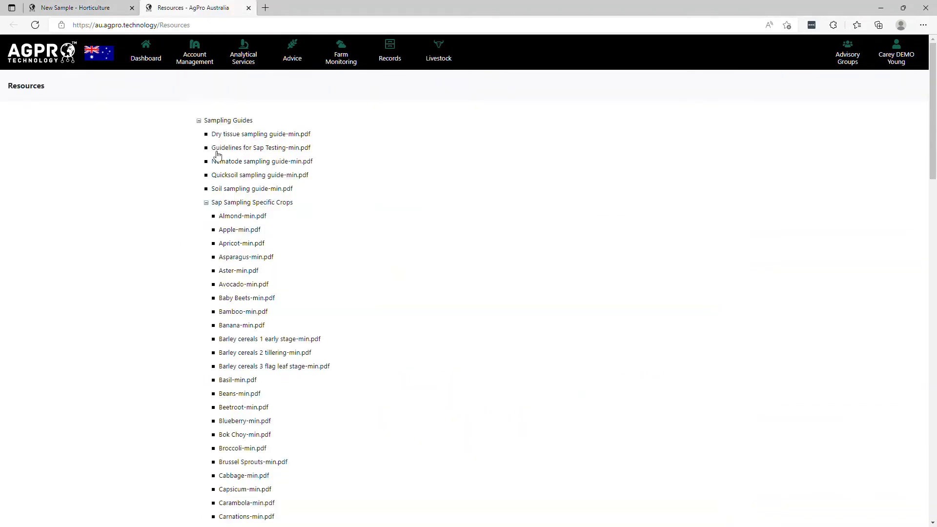
pyautogui.click(241, 286)
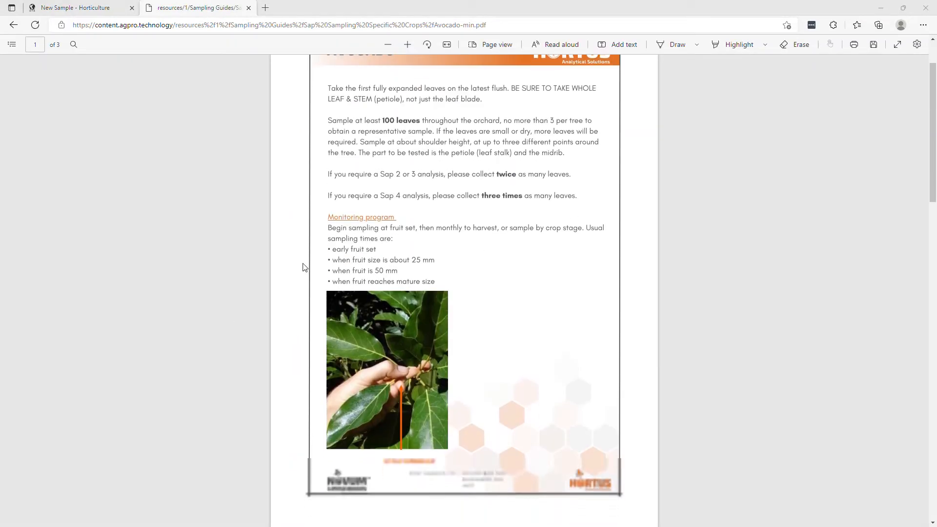
pyautogui.scroll(-10, 305, 270)
pyautogui.scroll(-6, 303, 267)
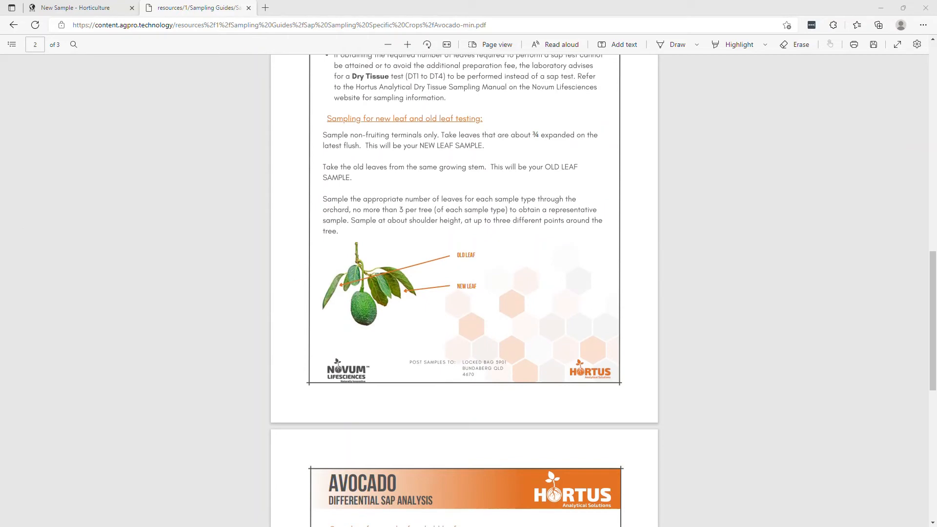
pyautogui.click(89, 6)
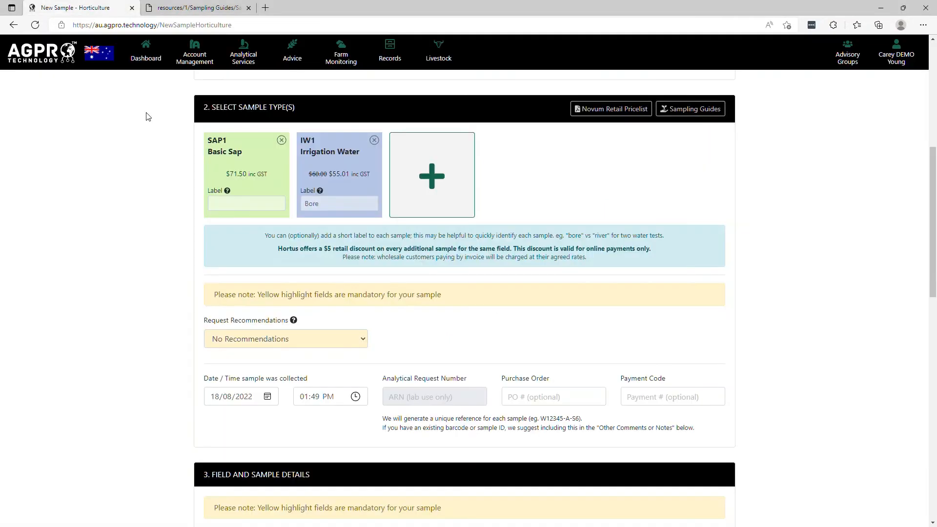
# Step: Try requesting recommendations from Novum Advisory, and set the request back to No Recommendations
pyautogui.click(280, 344)
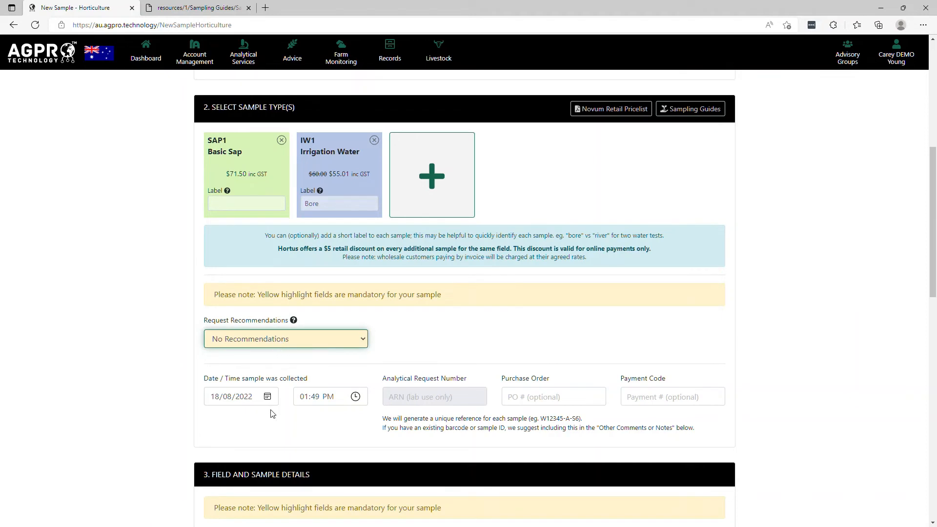
pyautogui.press('Down')
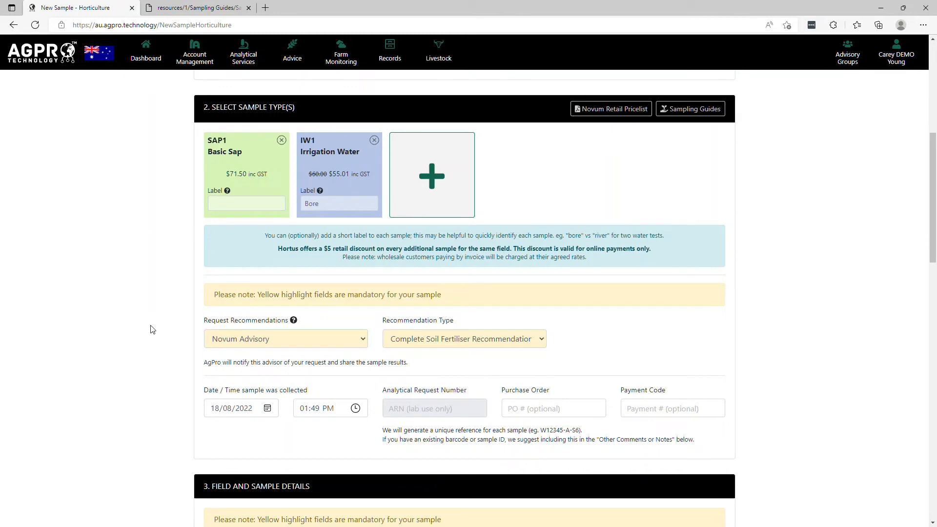
pyautogui.click(267, 342)
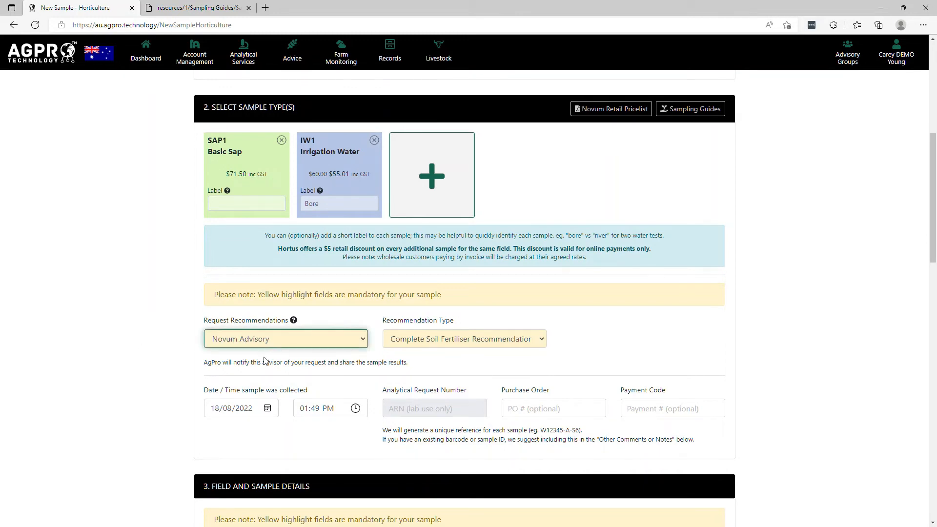
pyautogui.press('Up')
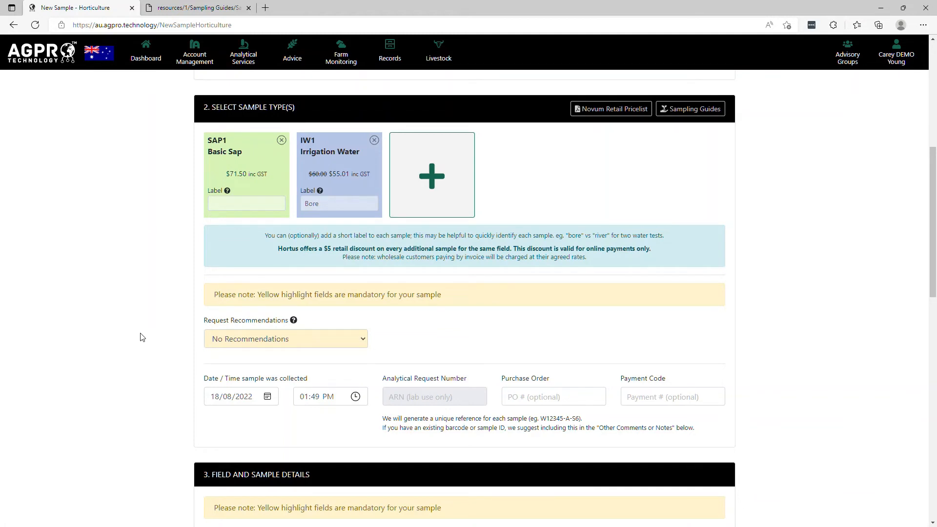
pyautogui.scroll(-2, 142, 337)
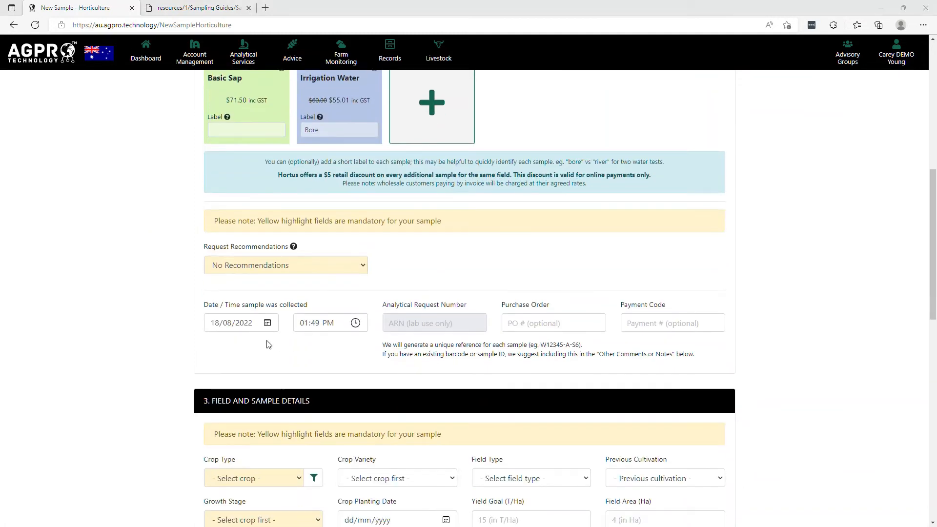
pyautogui.click(560, 329)
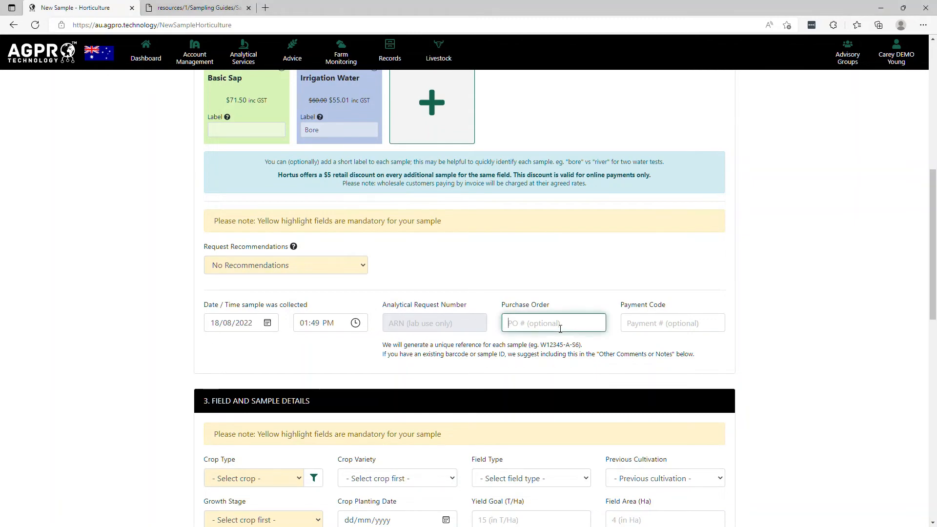
pyautogui.click(644, 326)
pyautogui.click(148, 324)
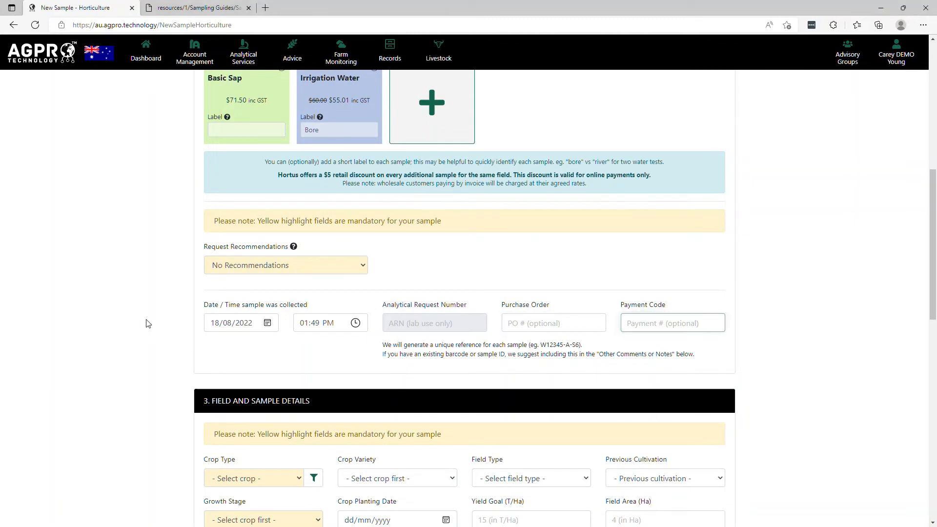
# Step: Set the sample's crop type to Almonds and its growth stage to Flowering in the field and sample details
pyautogui.scroll(-5, 148, 324)
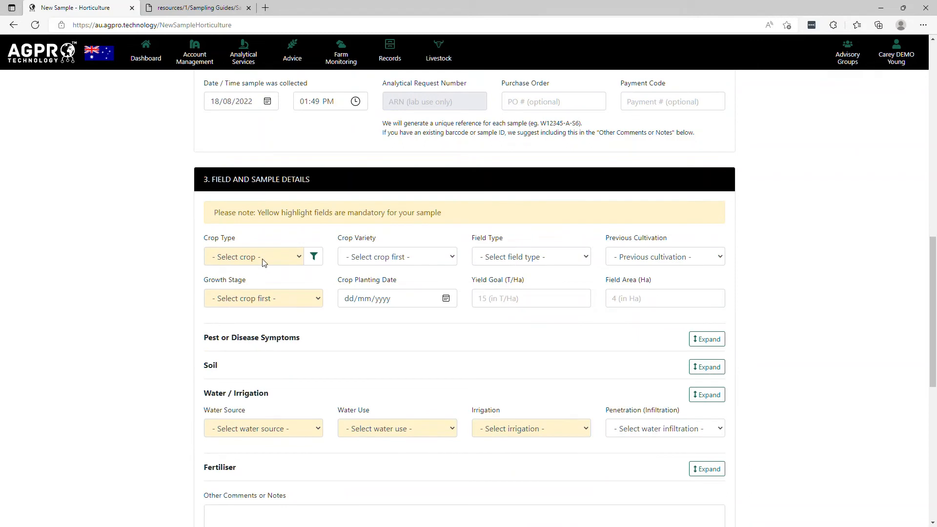
pyautogui.click(264, 261)
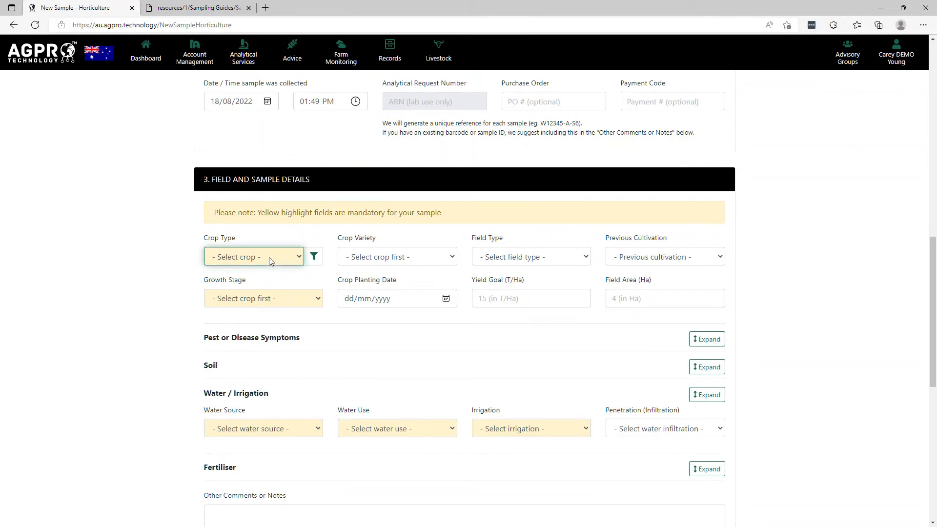
pyautogui.click(234, 395)
pyautogui.click(275, 301)
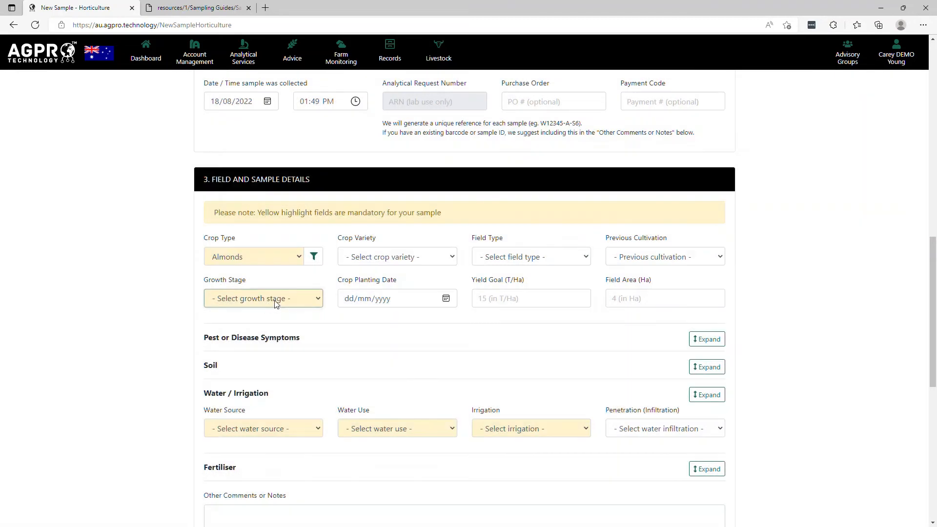
pyautogui.click(244, 374)
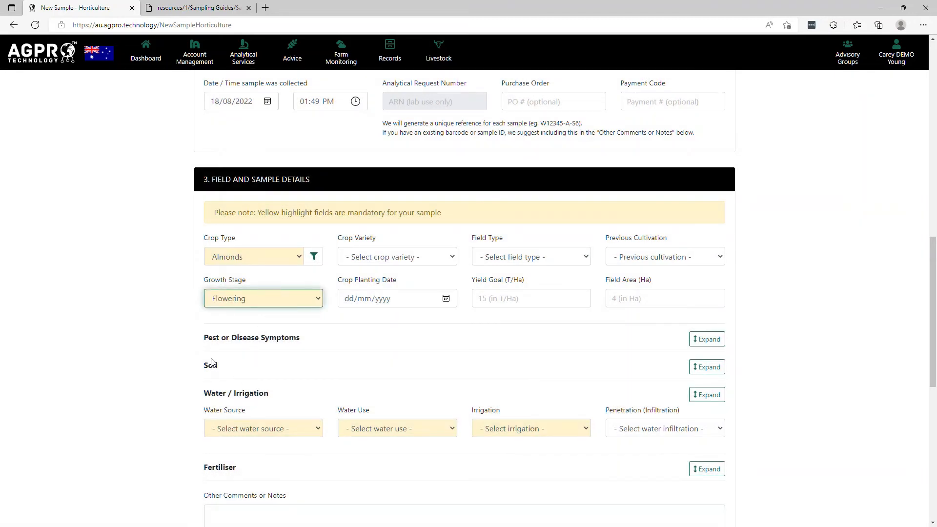
# Step: Set the water source to Bore, the water use to Irrigation and the irrigation method to Drip
pyautogui.scroll(-3, 154, 303)
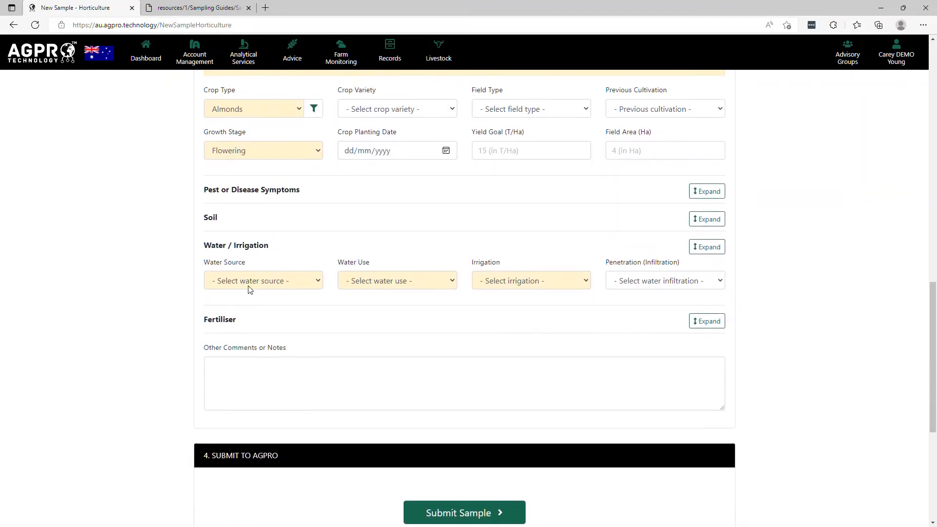
pyautogui.click(266, 285)
pyautogui.click(260, 306)
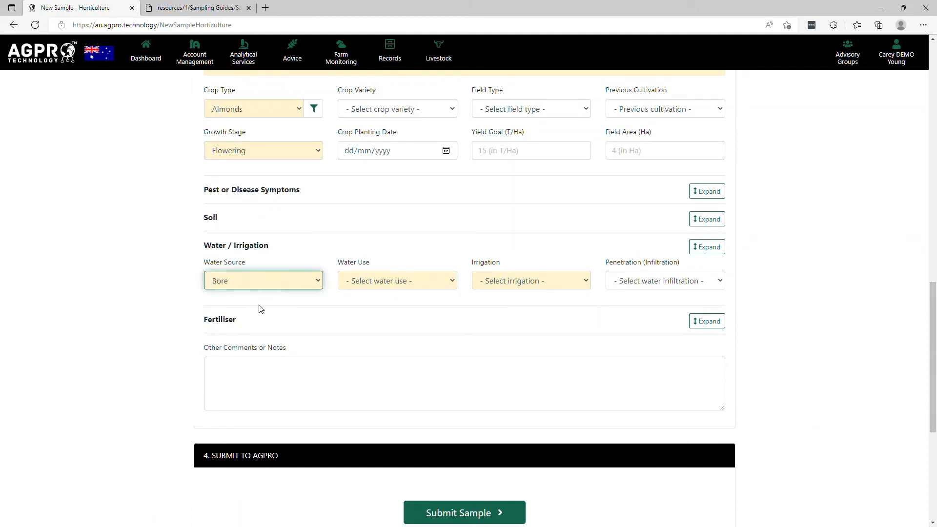
pyautogui.click(387, 284)
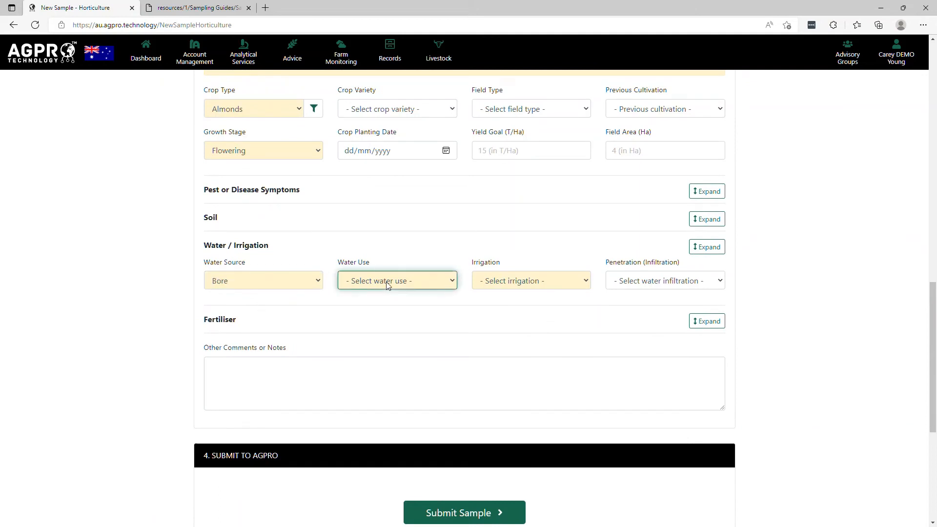
pyautogui.click(381, 319)
pyautogui.click(501, 292)
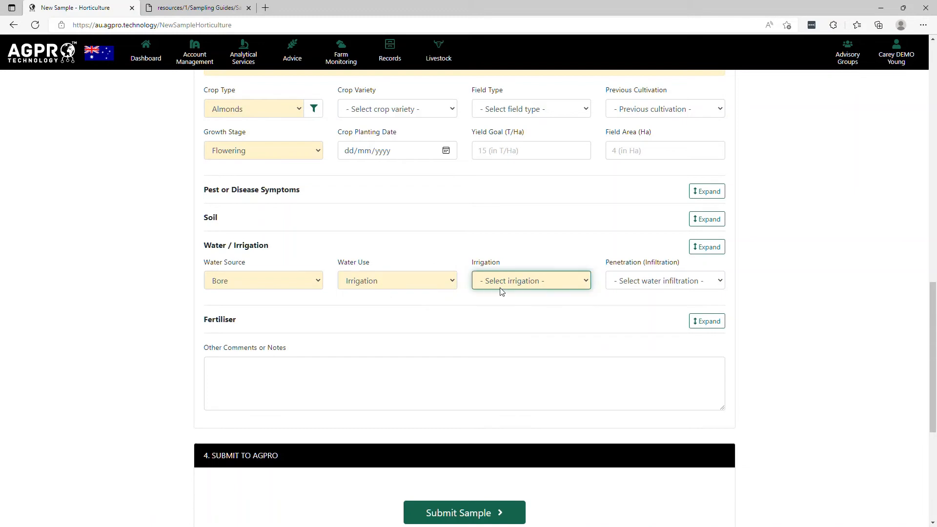
pyautogui.click(501, 310)
pyautogui.click(88, 326)
# Step: Submit the sample request and review the assigned request numbers, the delivery instructions and the submitted samples summary
pyautogui.scroll(-3, 122, 328)
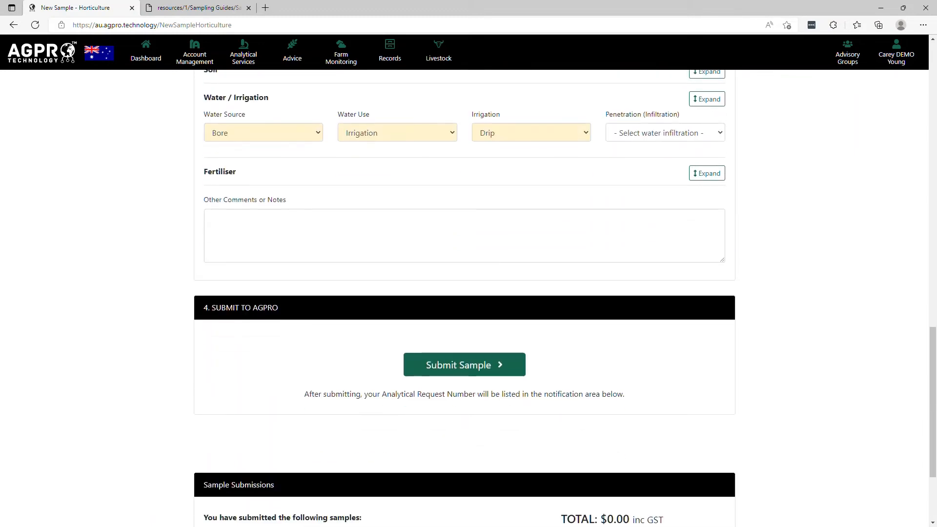
pyautogui.click(428, 363)
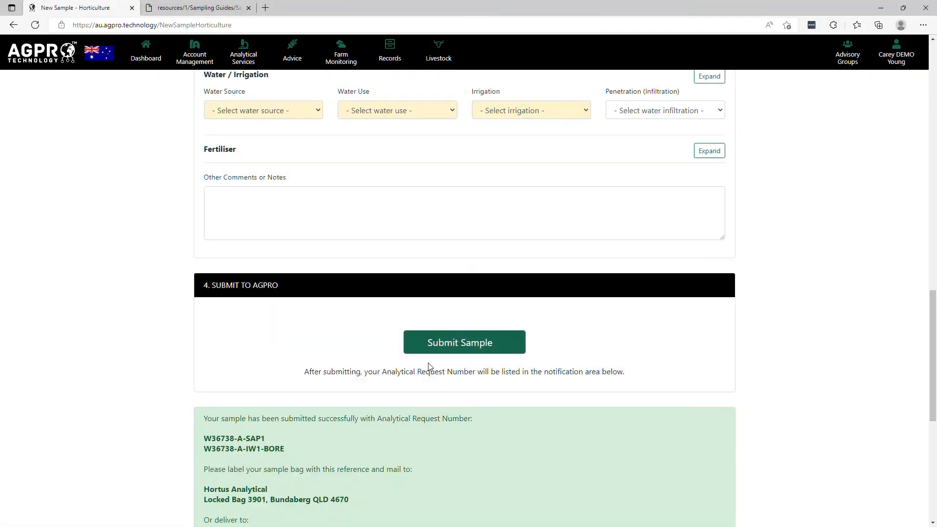
pyautogui.scroll(-5, 337, 360)
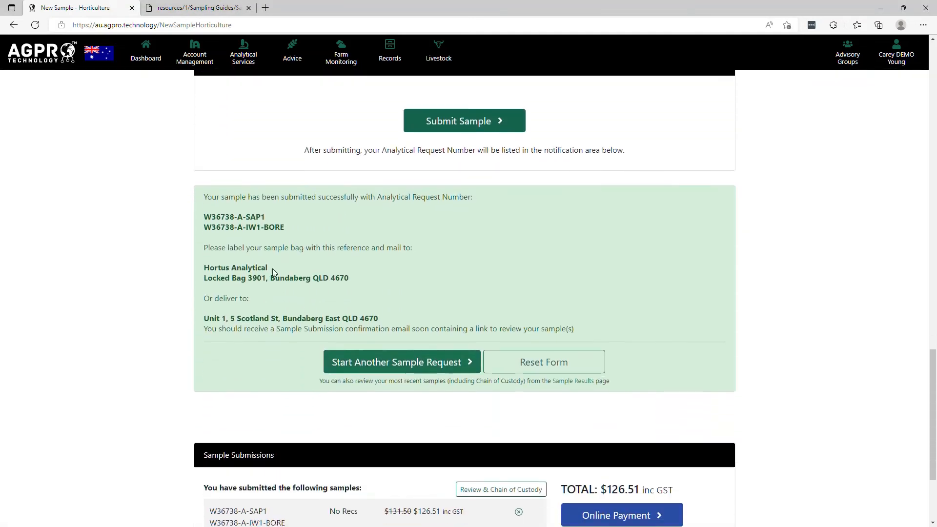
pyautogui.moveTo(205, 217); pyautogui.dragTo(276, 215)
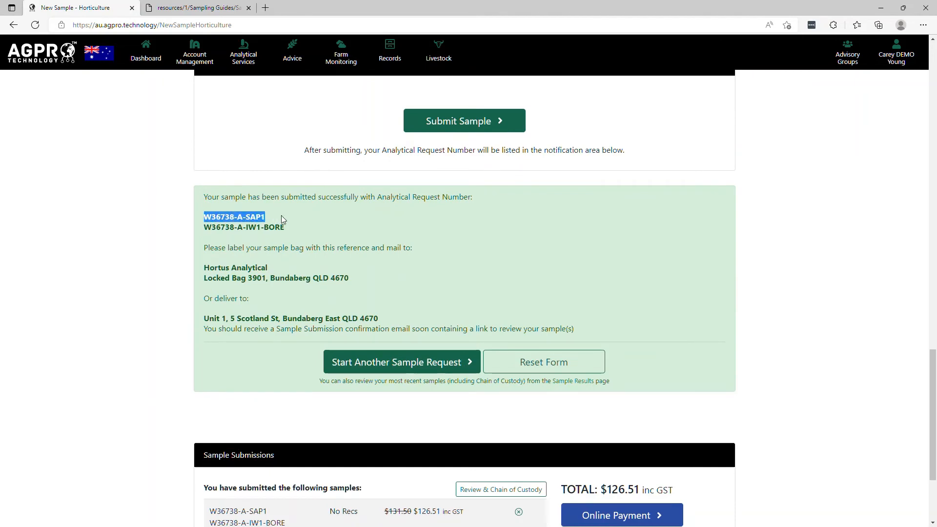
pyautogui.click(282, 218)
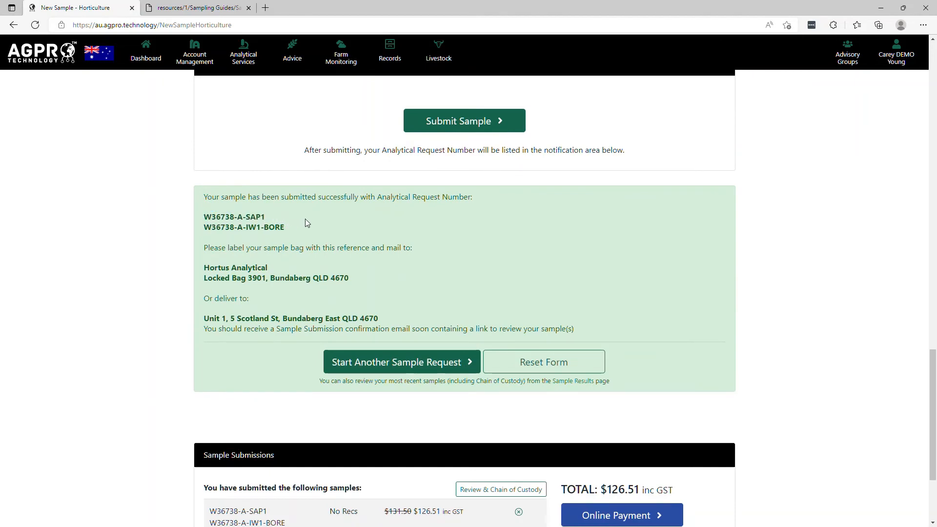
pyautogui.scroll(-3, 286, 218)
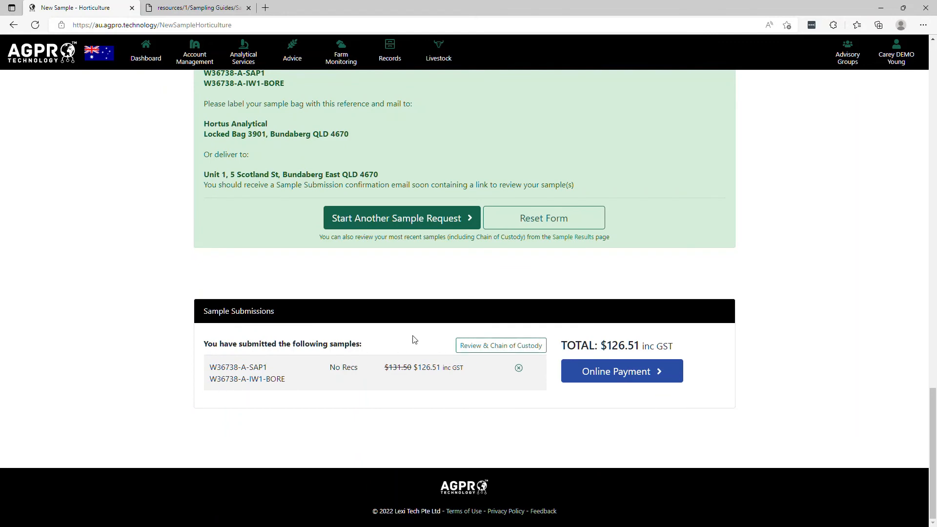
# Step: Try starting another sample request for AgPro Demo Farm, and return to the submitted samples summary
pyautogui.click(388, 223)
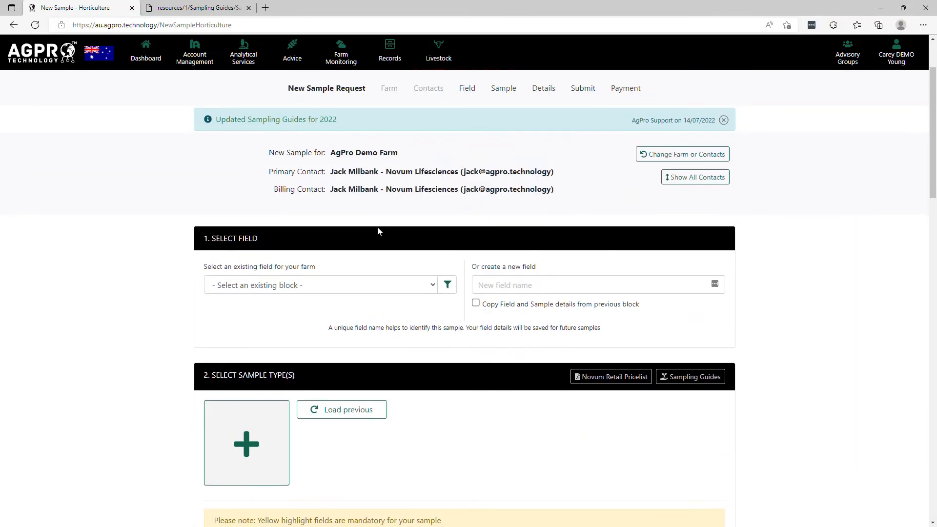
pyautogui.scroll(-12, 115, 272)
pyautogui.scroll(-10, 115, 273)
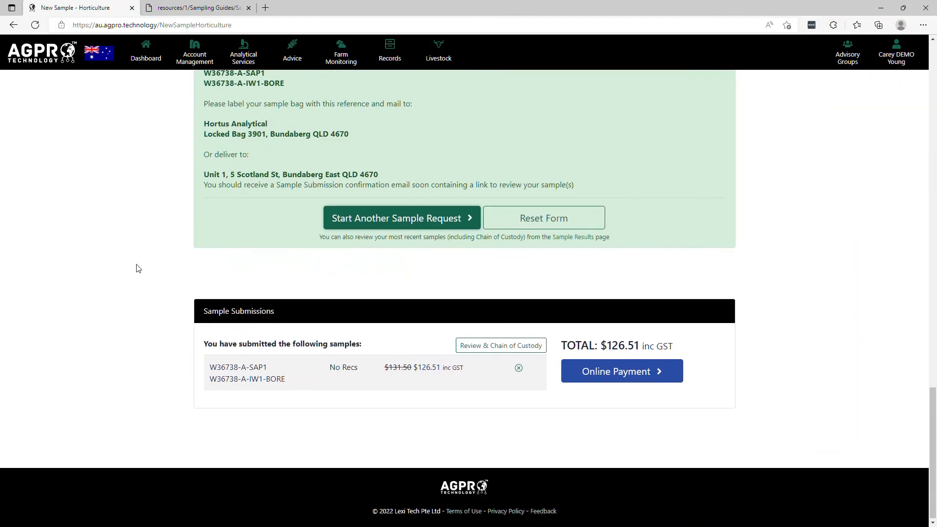
# Step: Proceed to online payment for the submitted samples
pyautogui.click(617, 373)
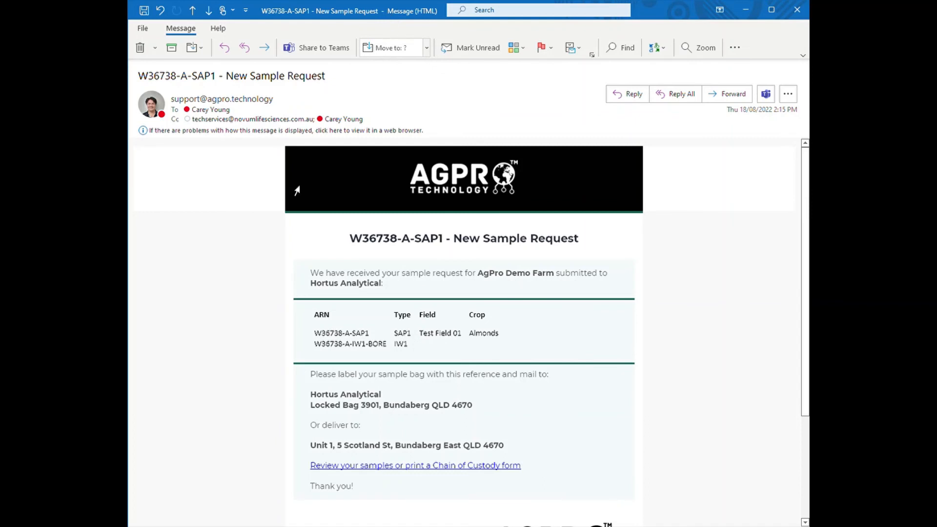
# Step: Switch to Outlook, read the New Sample Request confirmation email and close the message
pyautogui.scroll(-1, 257, 287)
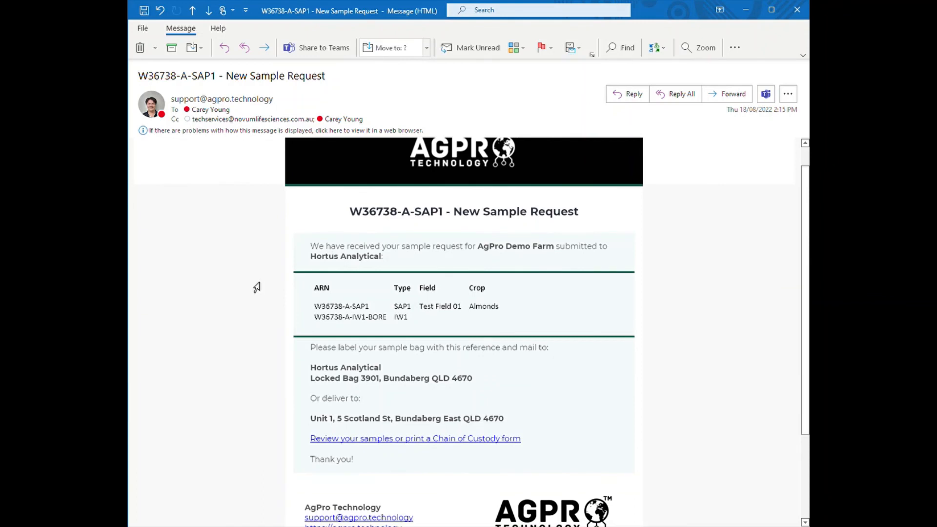
pyautogui.scroll(1, 257, 288)
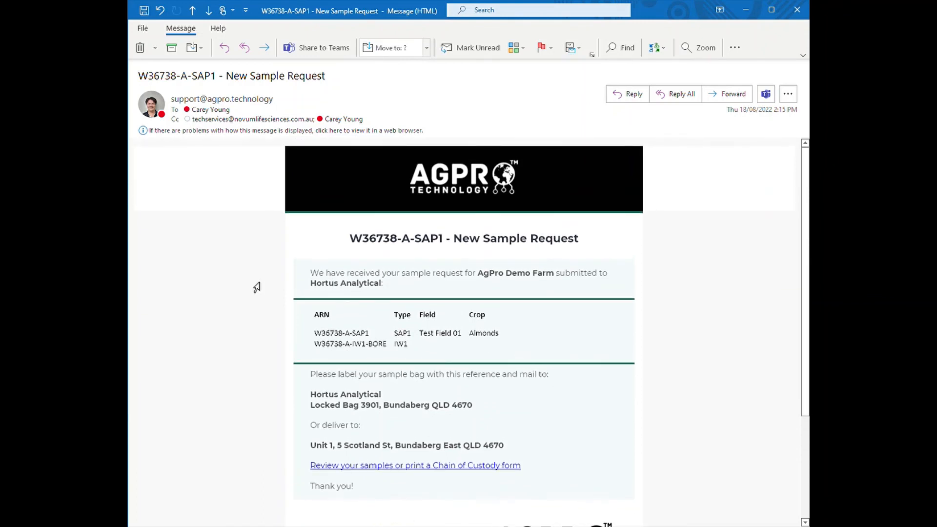
pyautogui.click(791, 19)
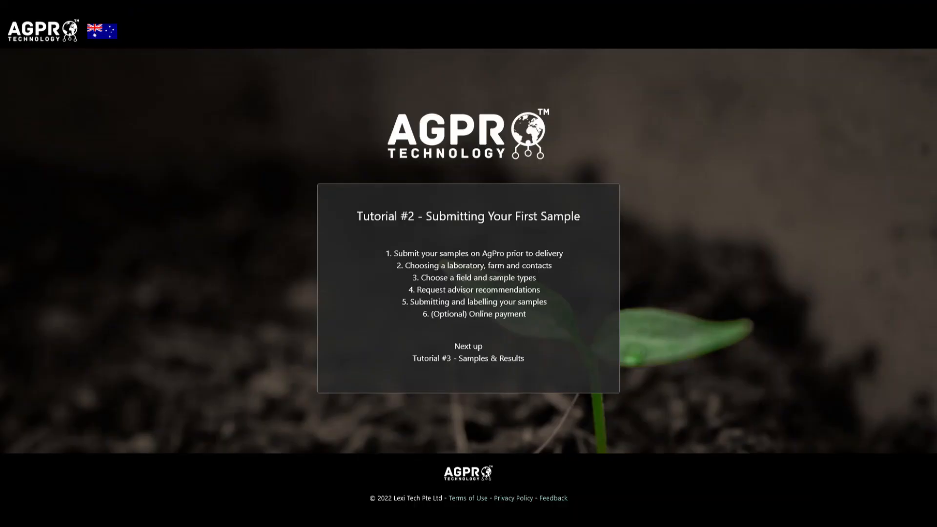